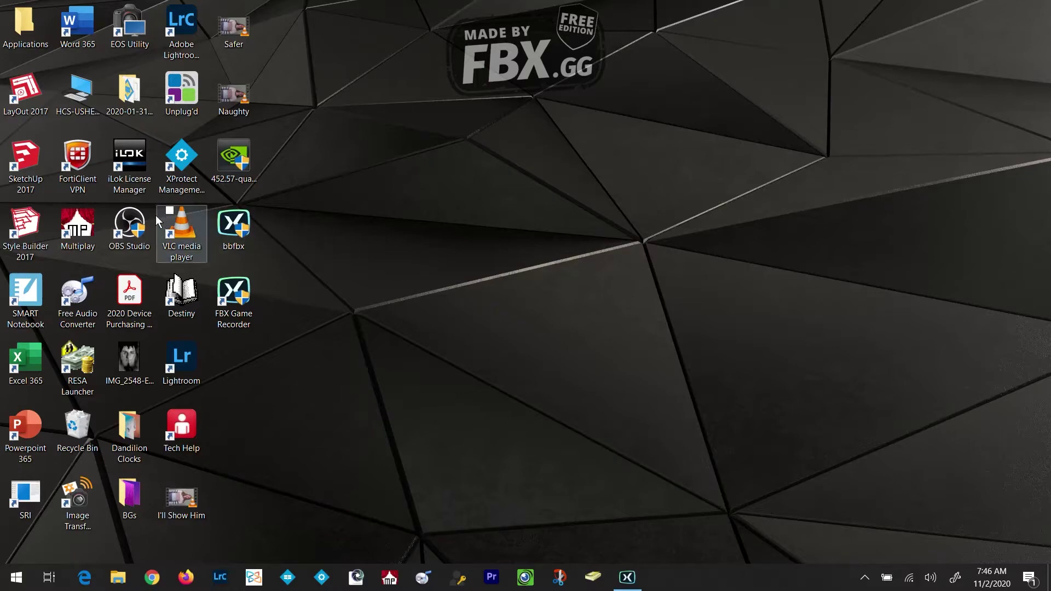
# Launch OBS Studio and scroll through the scene's Sources and Audio Mixer listings
pyautogui.click(133, 222)
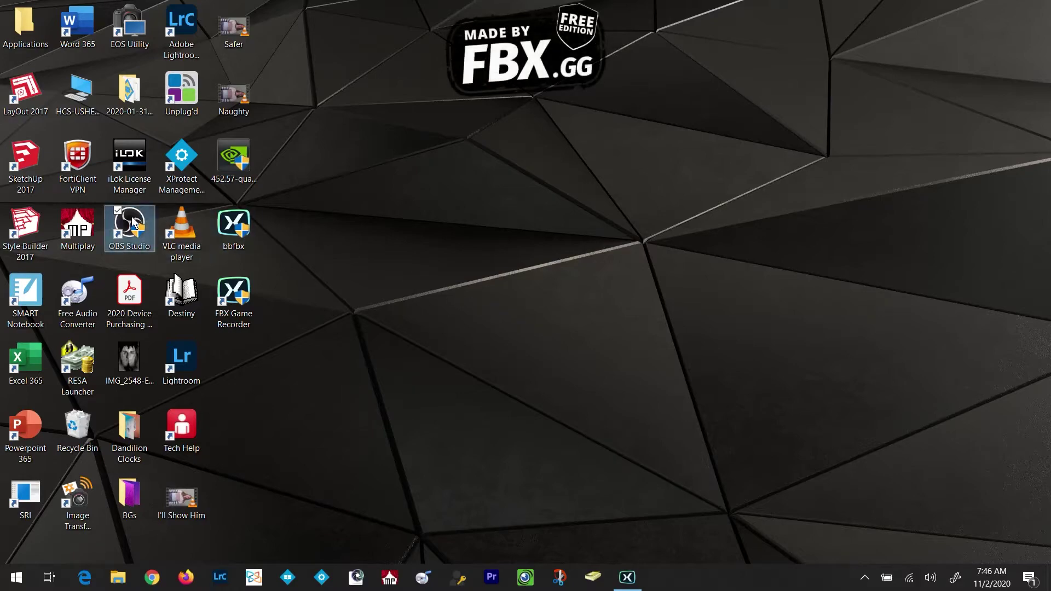
pyautogui.doubleClick(133, 222)
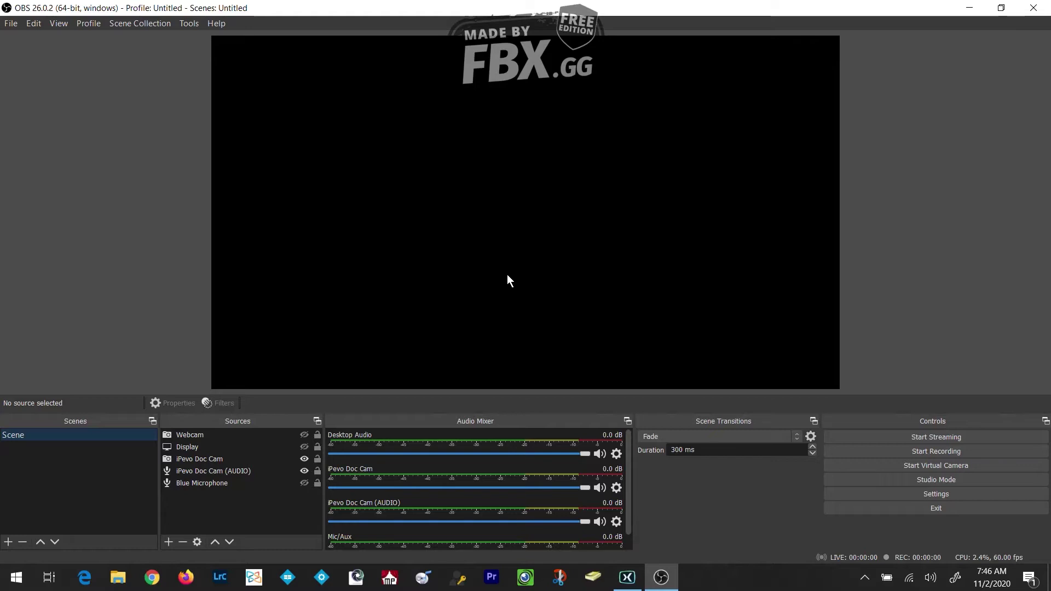
pyautogui.scroll(-1, 493, 525)
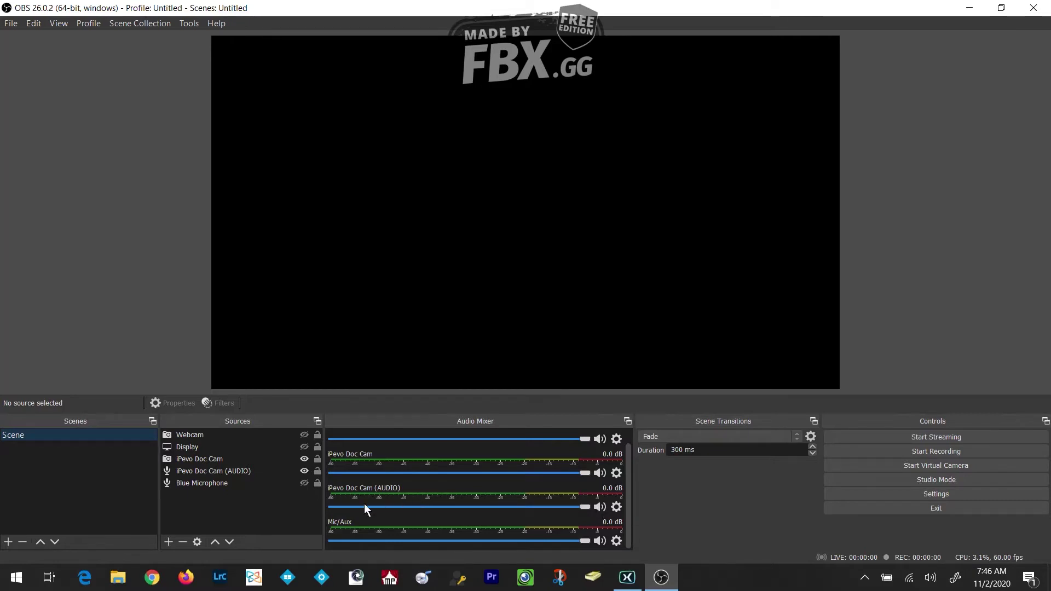
pyautogui.scroll(1, 483, 504)
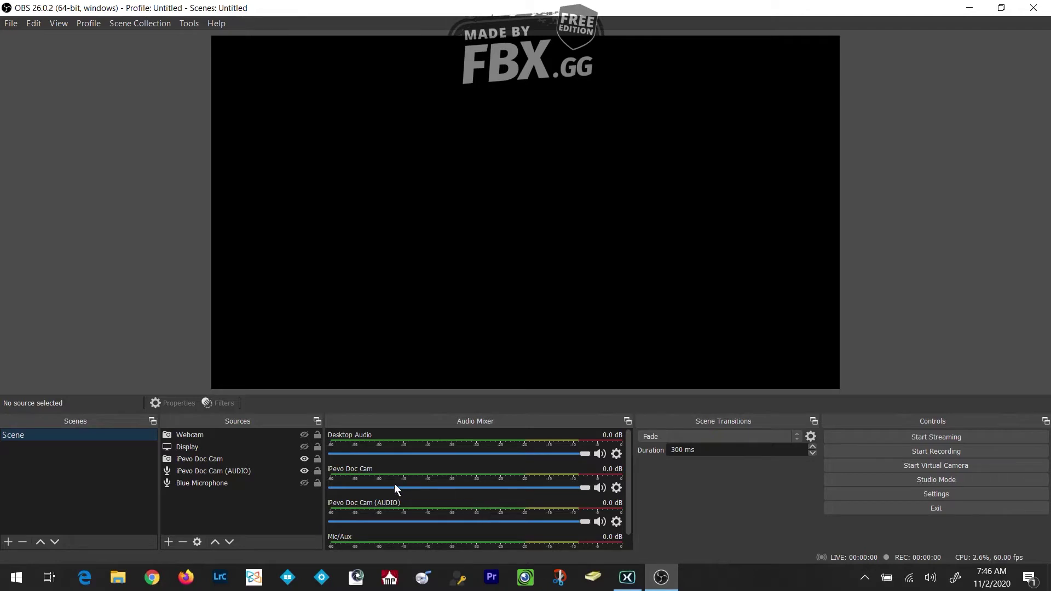
# Delete both the iPevo Doc Cam and iPevo Doc Cam (AUDIO) sources, confirming the removal
pyautogui.click(202, 459)
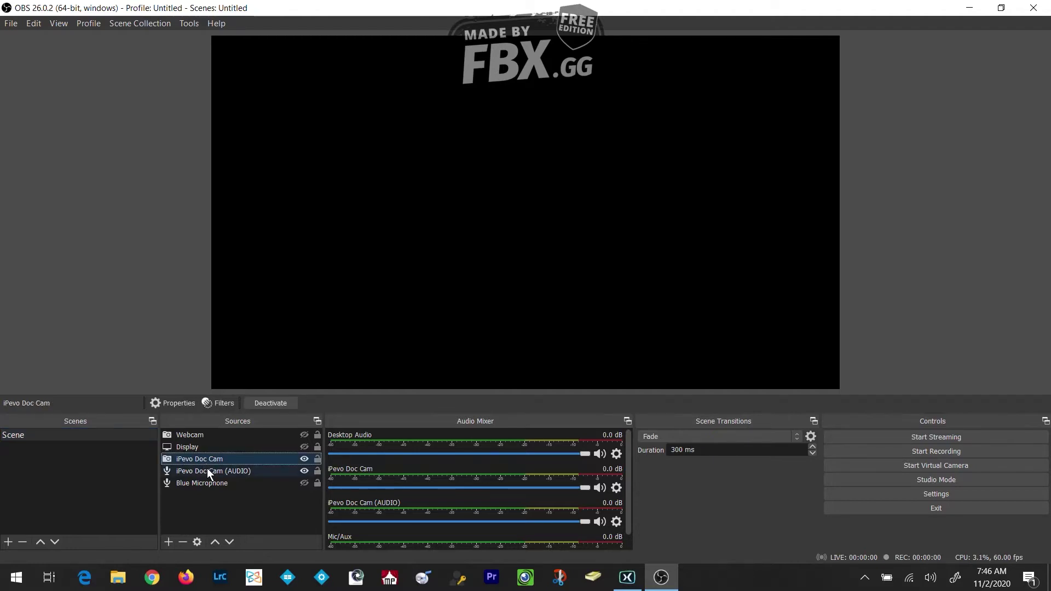
pyautogui.keyDown('ctrl'); pyautogui.click(210, 470); pyautogui.keyUp('ctrl')
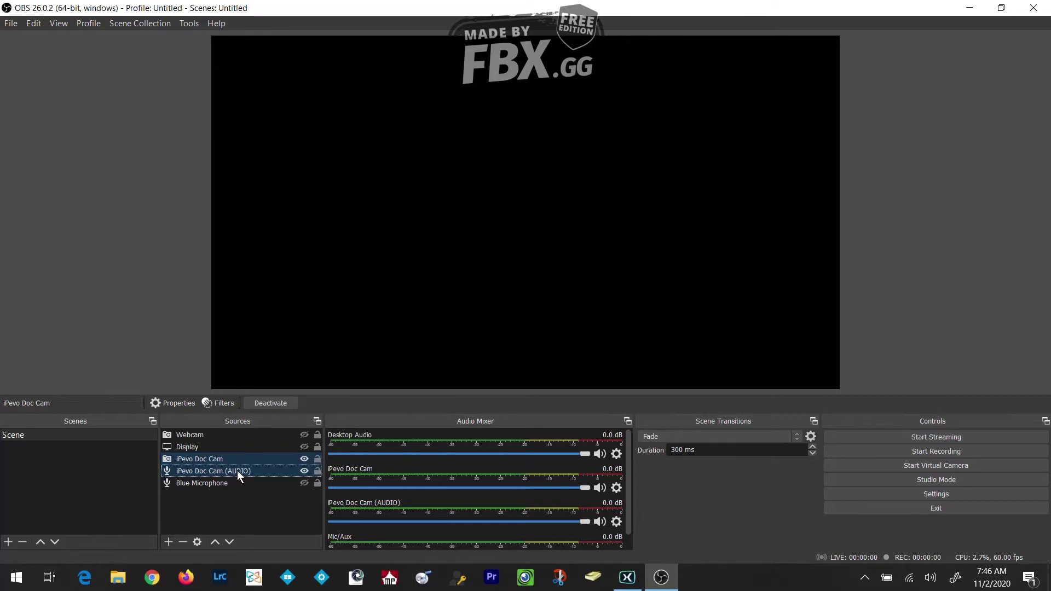
pyautogui.click(183, 542)
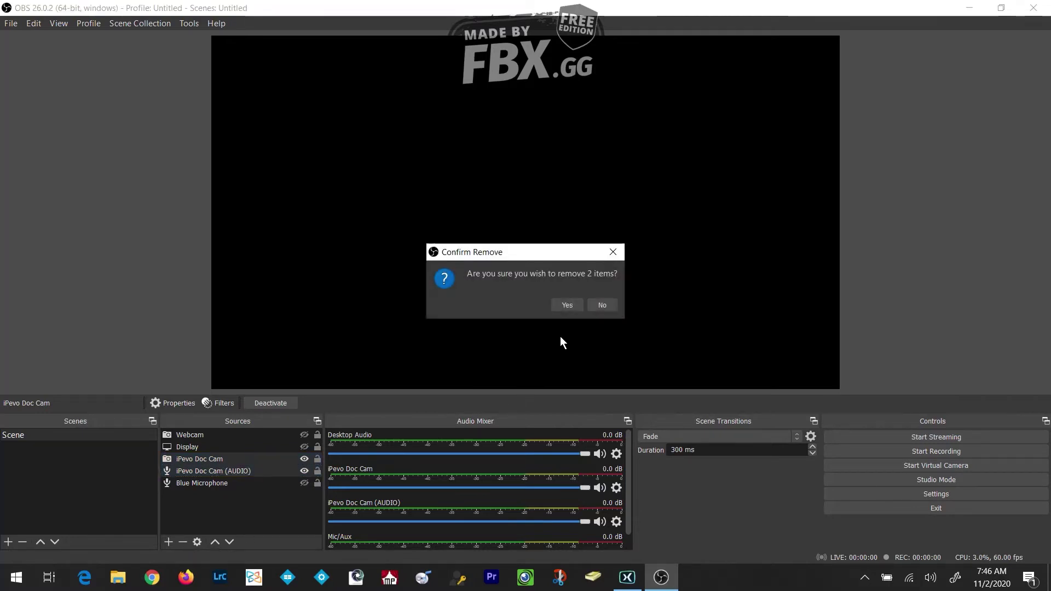
pyautogui.click(567, 305)
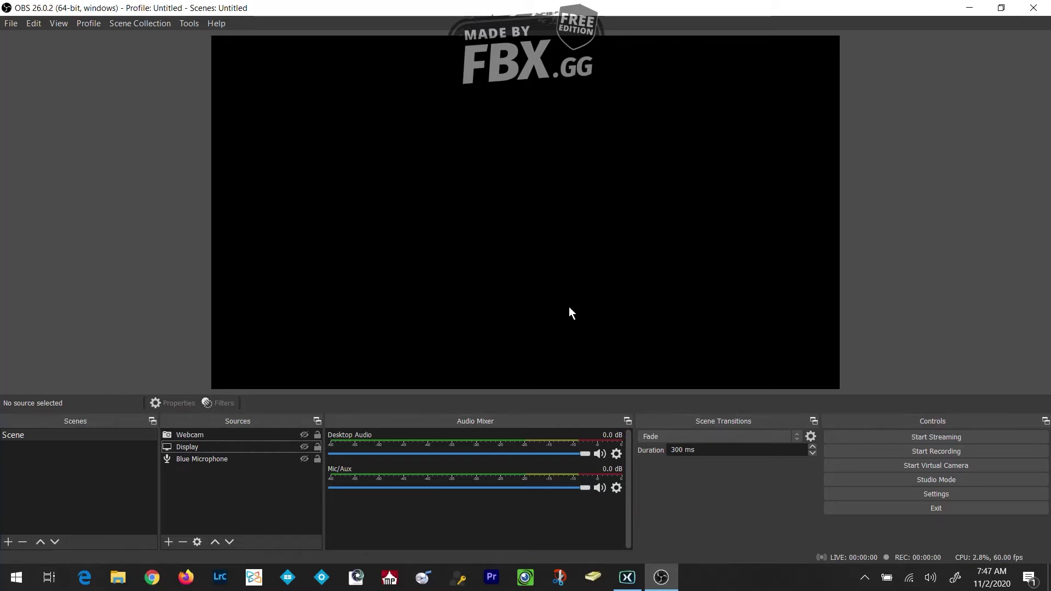
# Create a Video Capture Device source named 'iPevo Doc Cam'
pyautogui.click(169, 541)
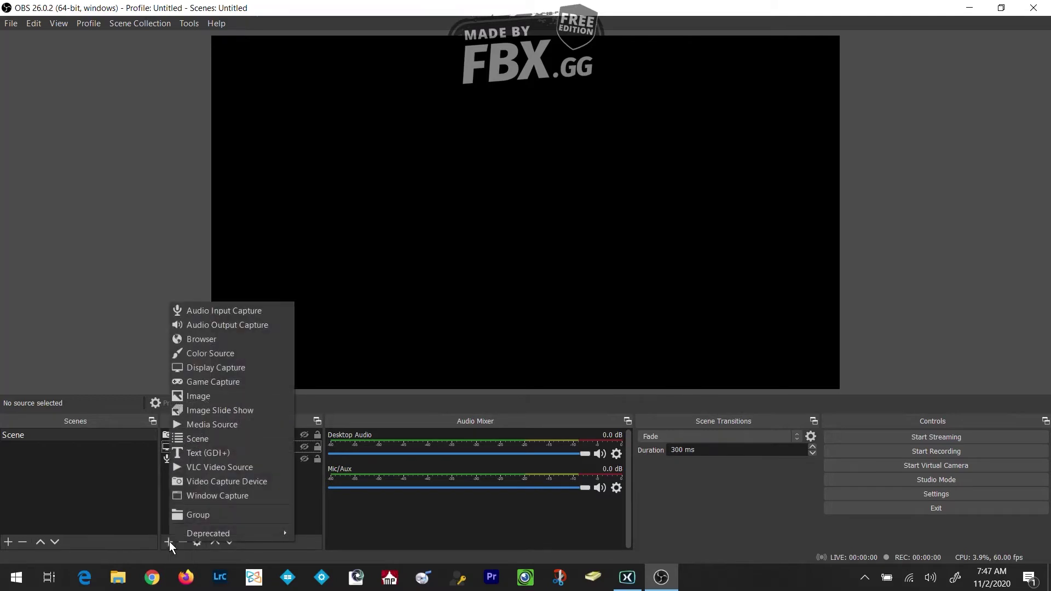
pyautogui.click(231, 482)
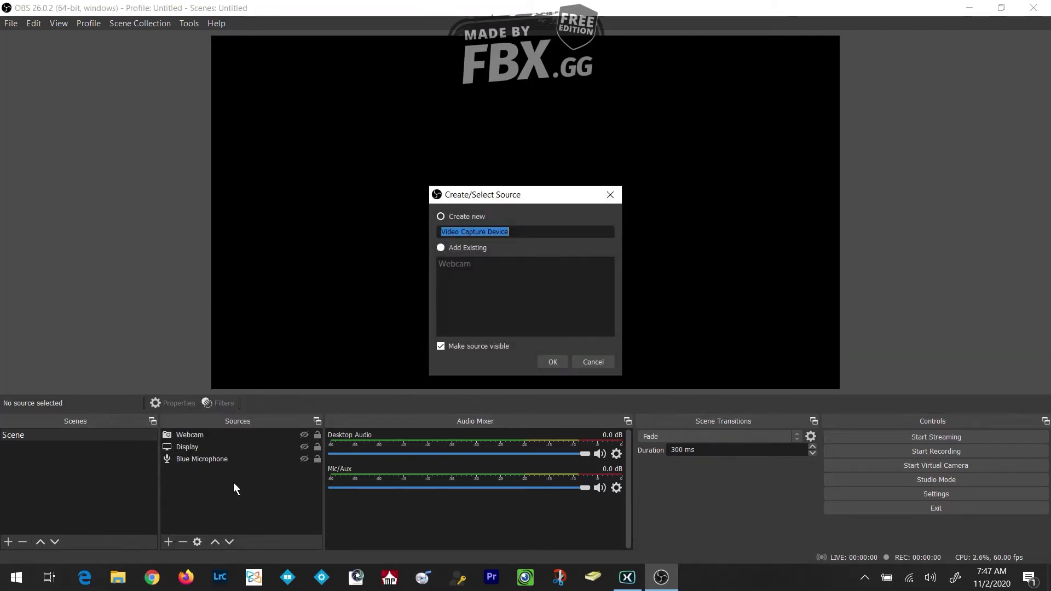
pyautogui.write('iPevo')
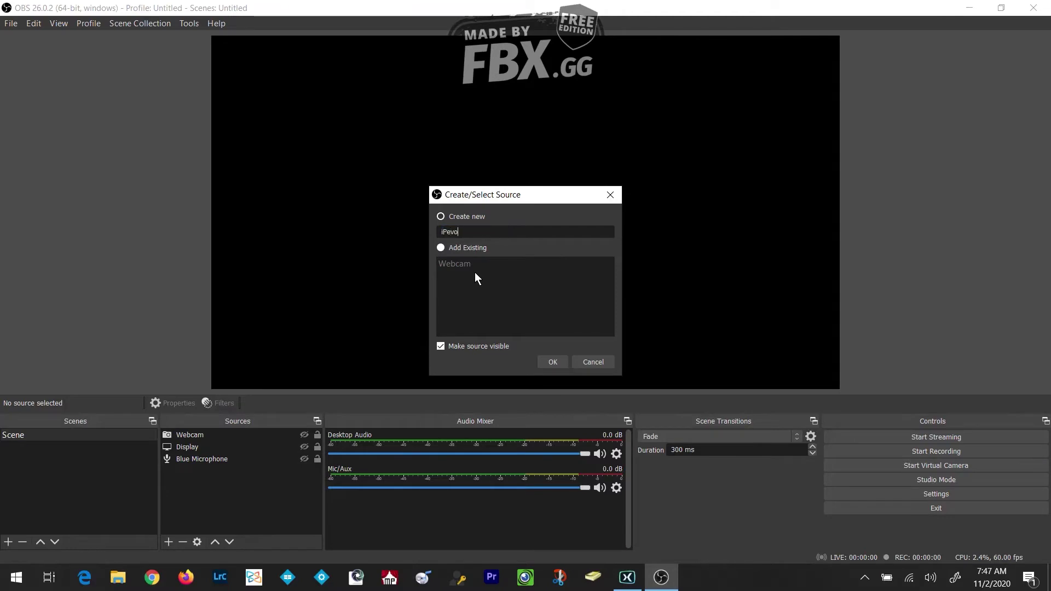
pyautogui.write(' Doc Cam')
pyautogui.click(552, 361)
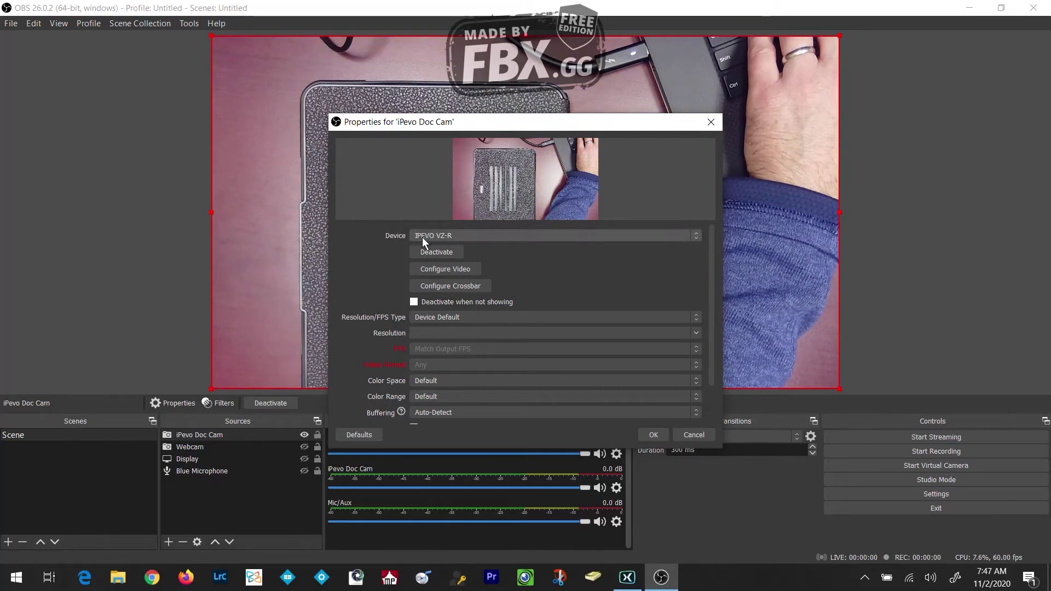
# Keep IPEVO VZ-R as the capture device and accept the source properties
pyautogui.click(484, 236)
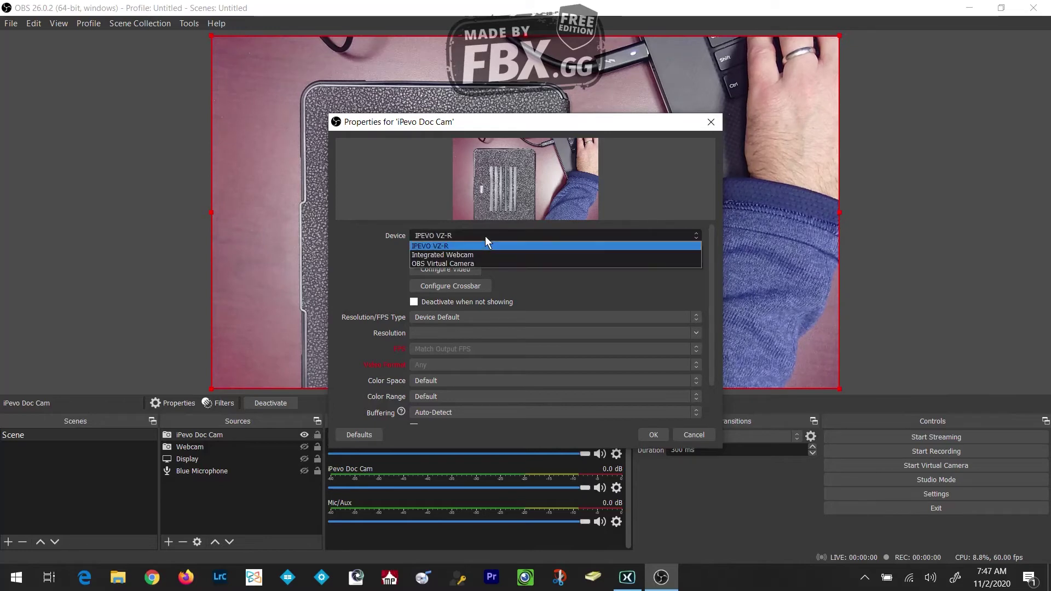
pyautogui.click(485, 235)
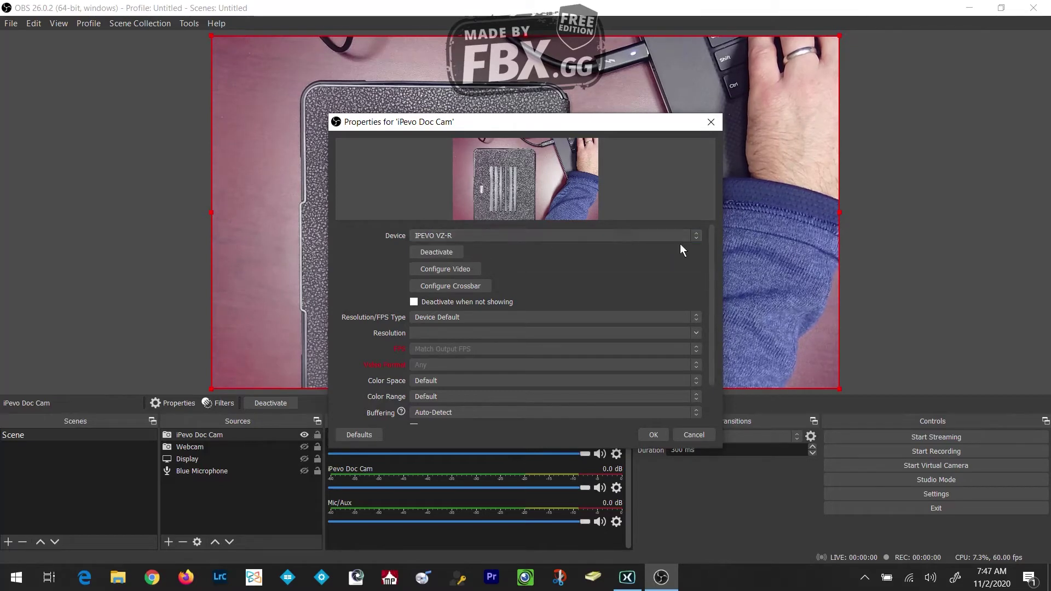
pyautogui.click(698, 235)
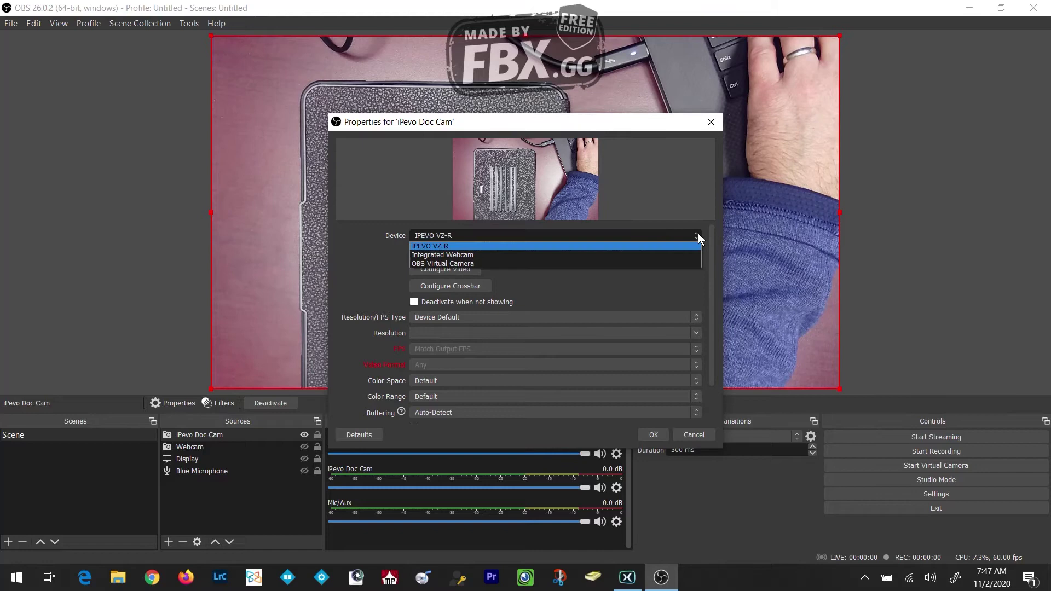
pyautogui.click(665, 245)
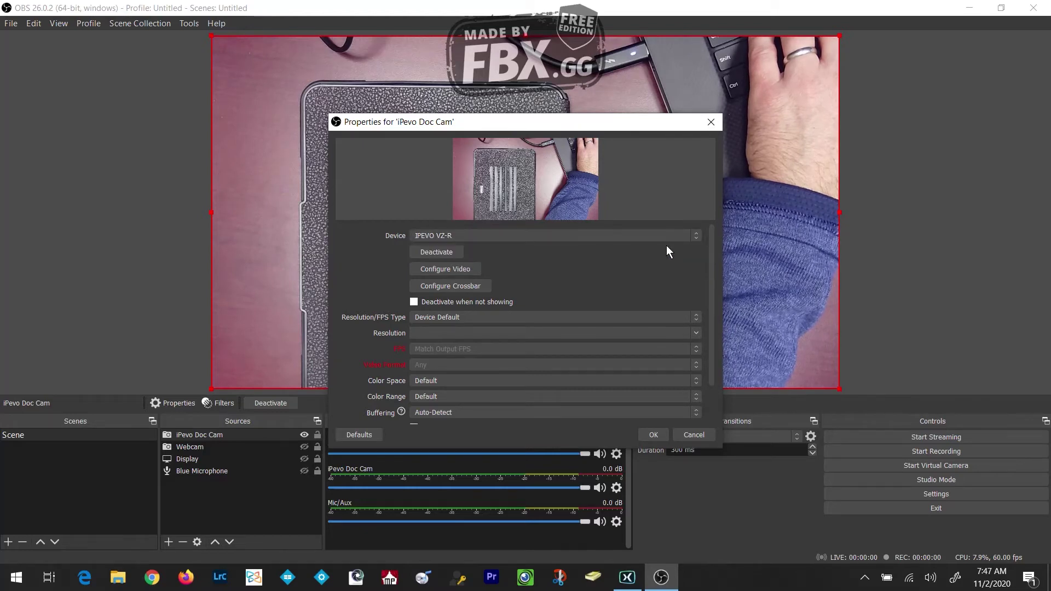
pyautogui.click(652, 434)
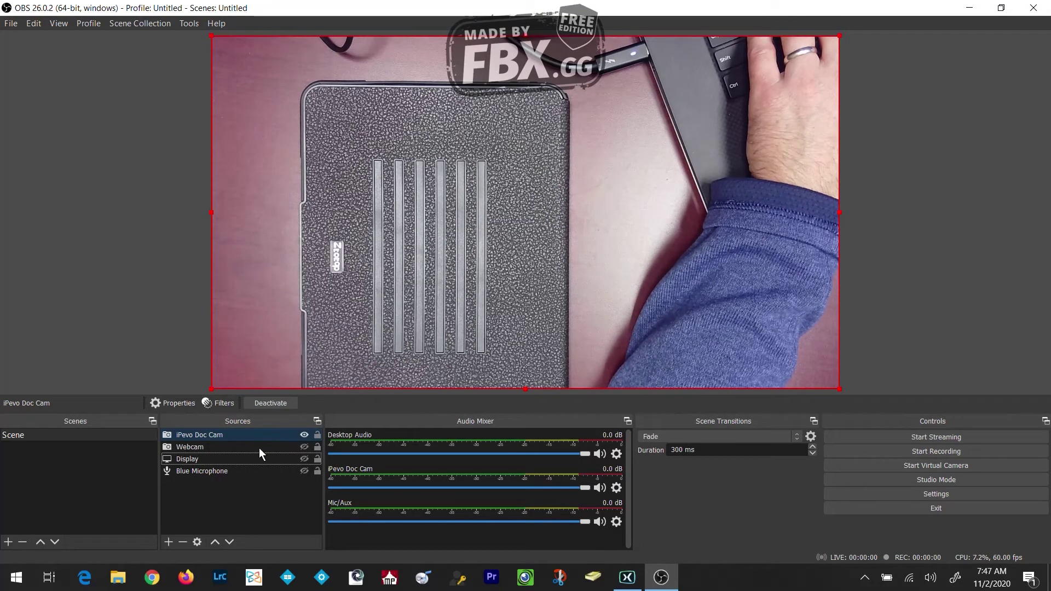
# Add Audio Input Capture 'iPevo Doc Cam (AUDIO)' using the Microphone (3- IPEVO VZ-R) device
pyautogui.click(168, 542)
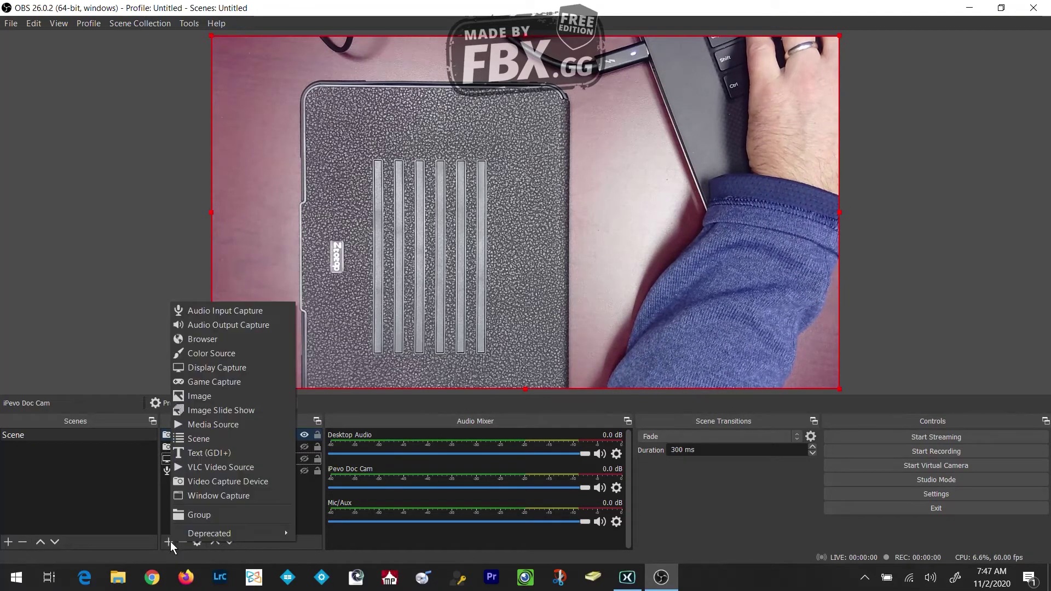
pyautogui.click(234, 309)
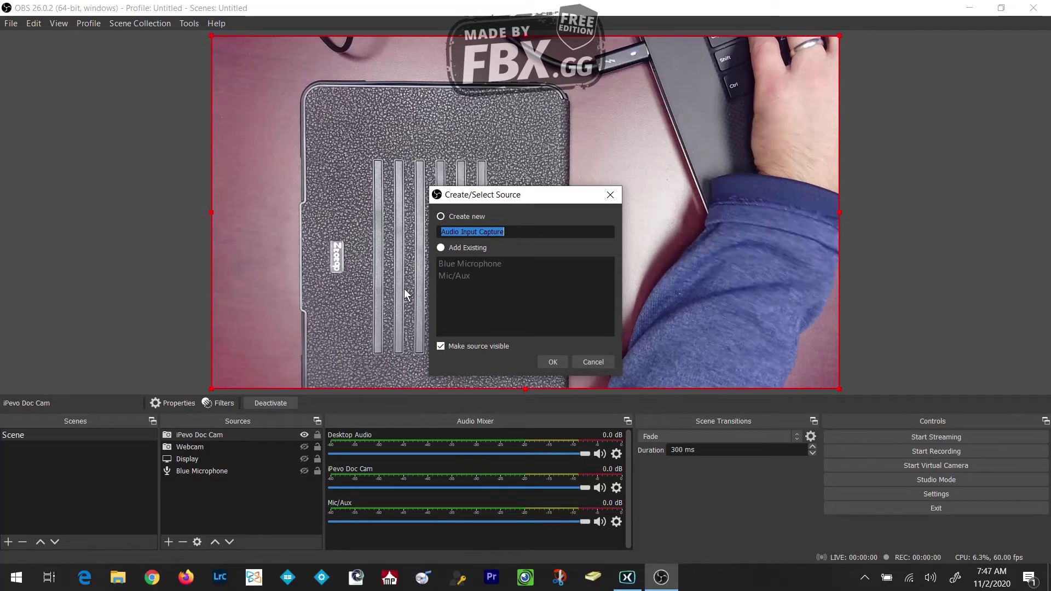
pyautogui.write('iPevo Do')
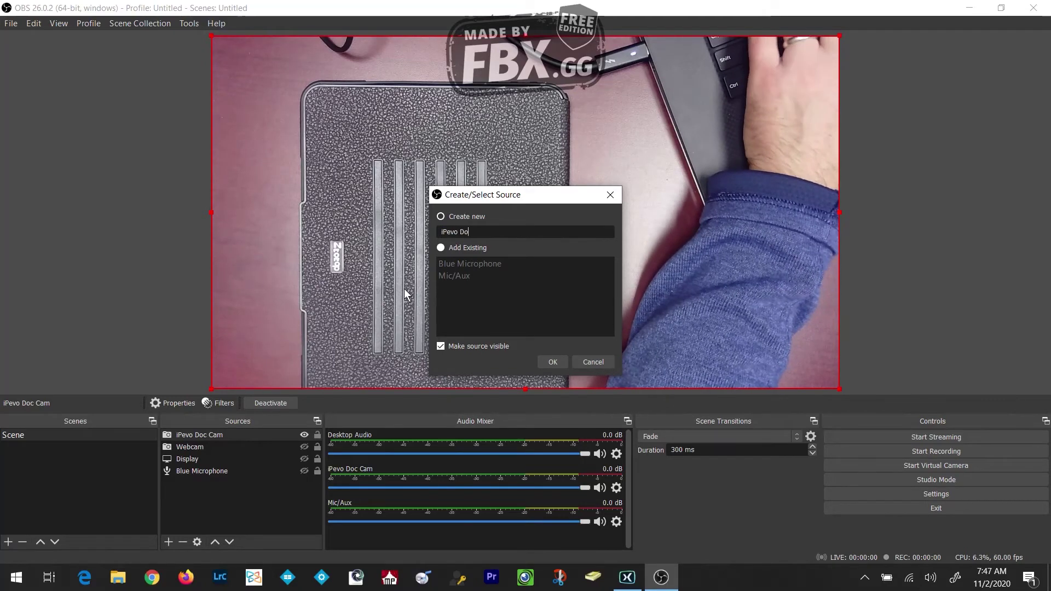
pyautogui.write('c Cam (AUDIO)')
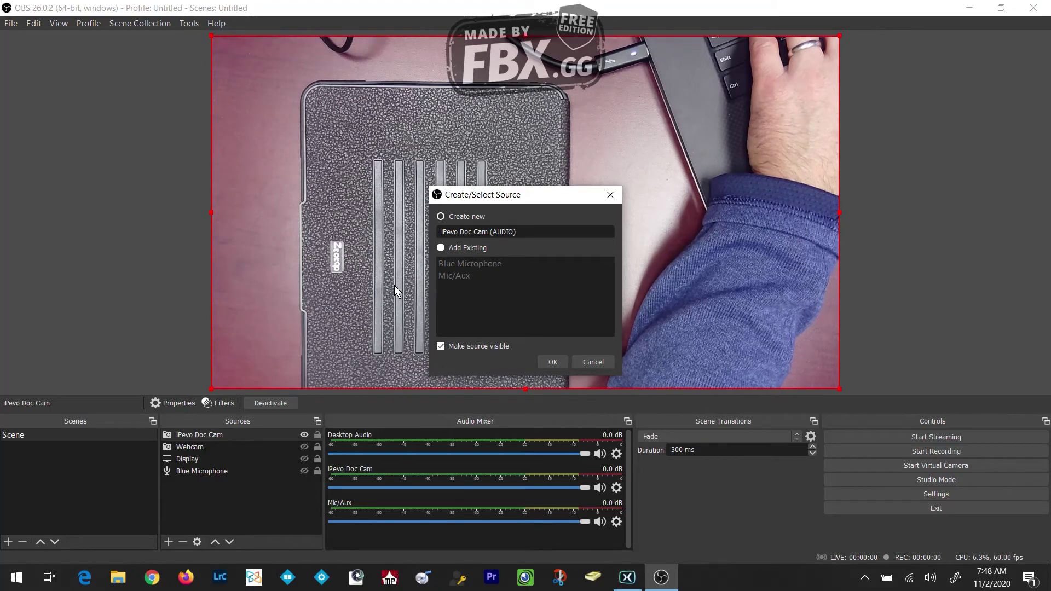
pyautogui.click(550, 362)
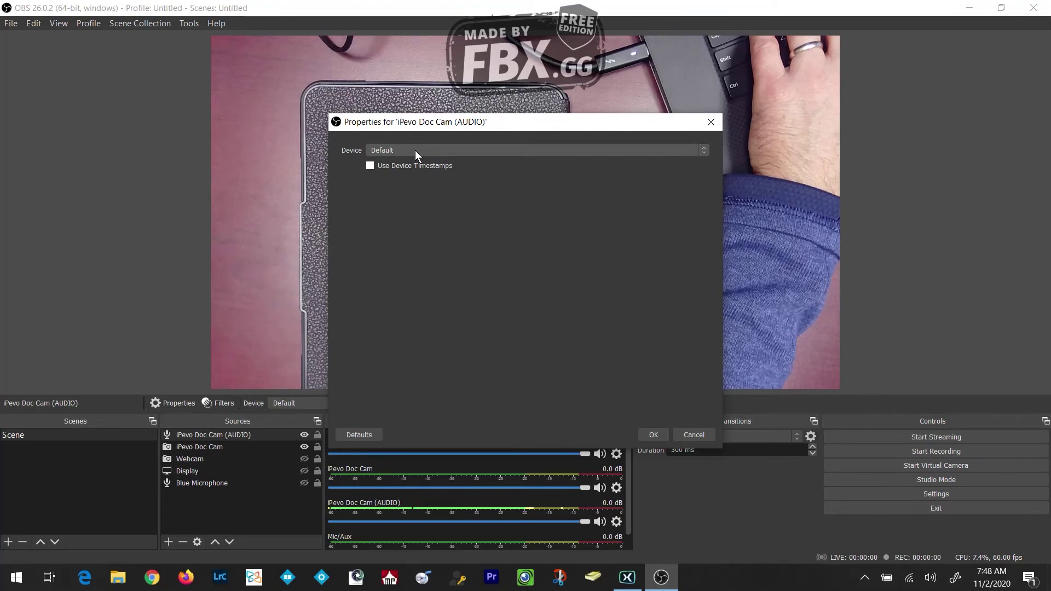
pyautogui.click(490, 150)
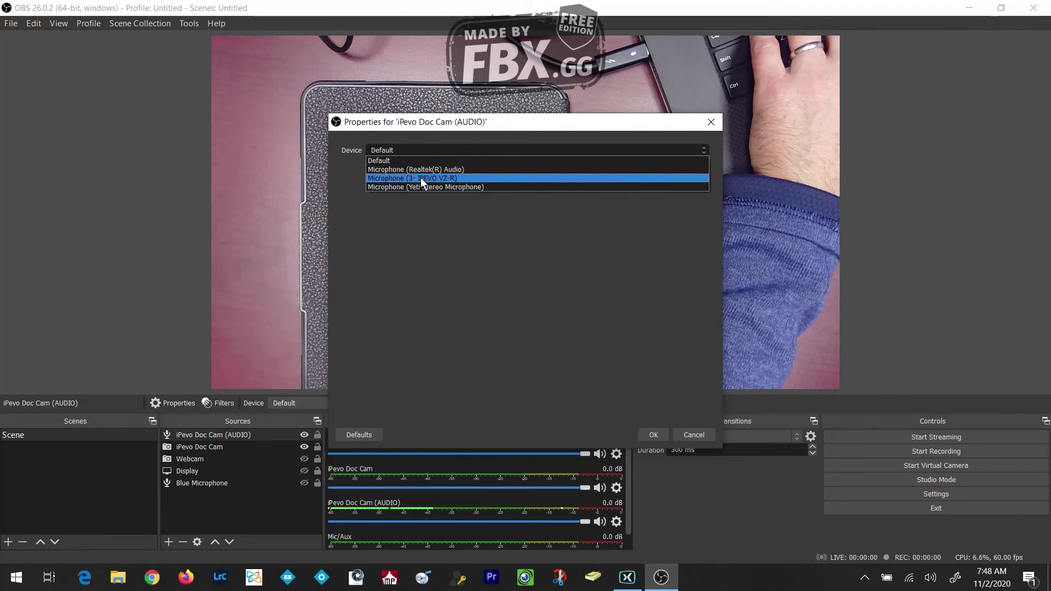
pyautogui.click(449, 179)
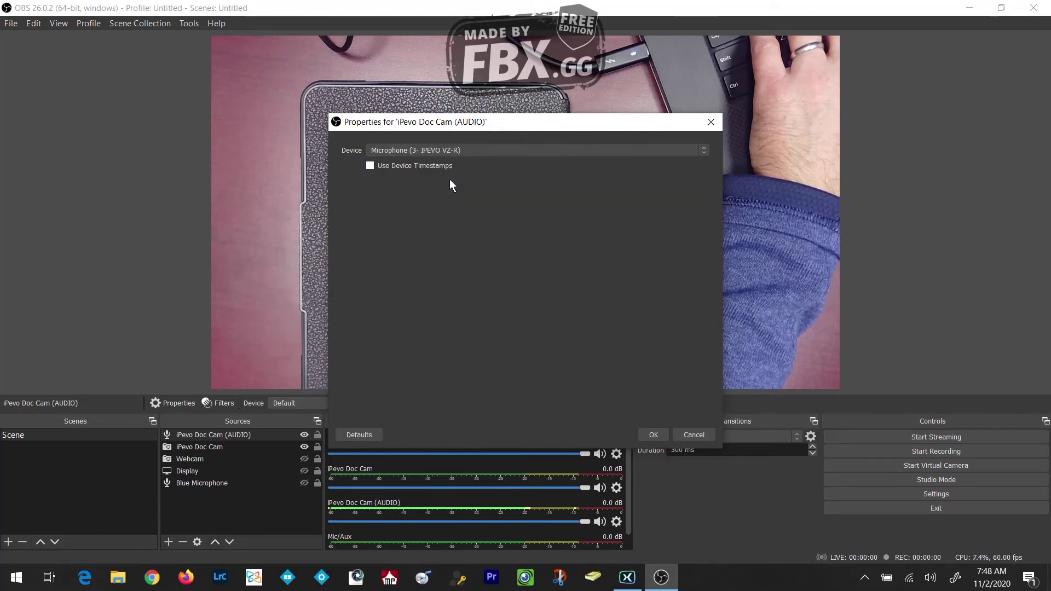
pyautogui.click(652, 435)
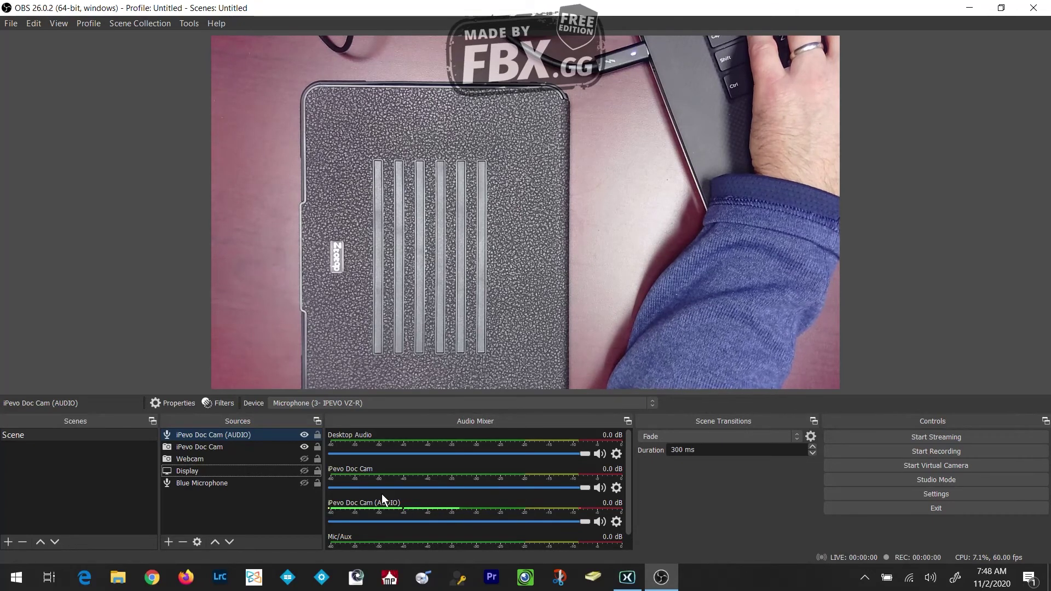
# Drag iPevo Doc Cam and its audio source down, then Blue Microphone to the bottom
pyautogui.click(199, 446)
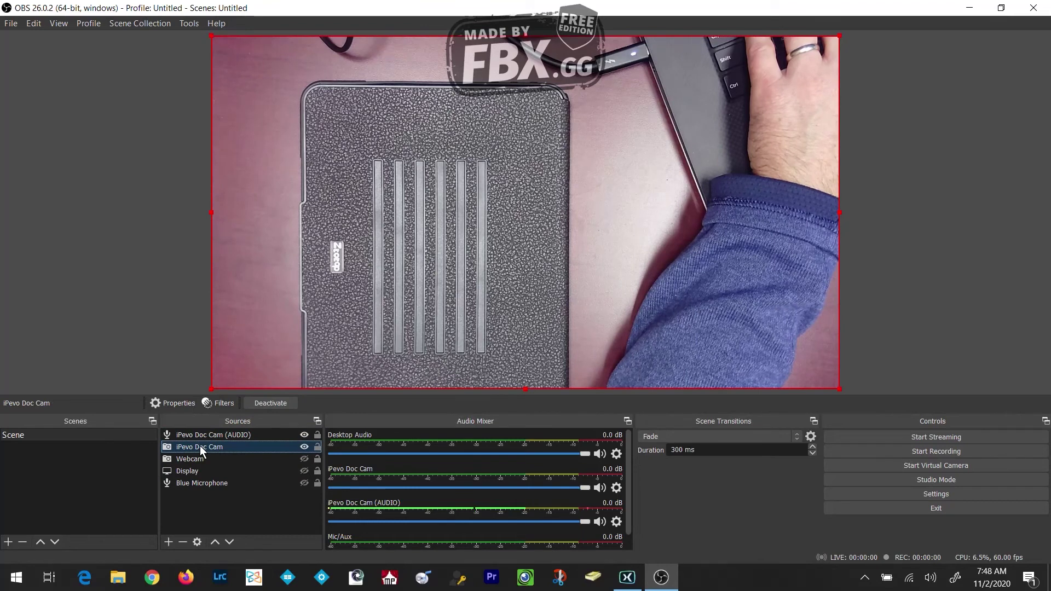
pyautogui.moveTo(201, 449); pyautogui.dragTo(209, 486)
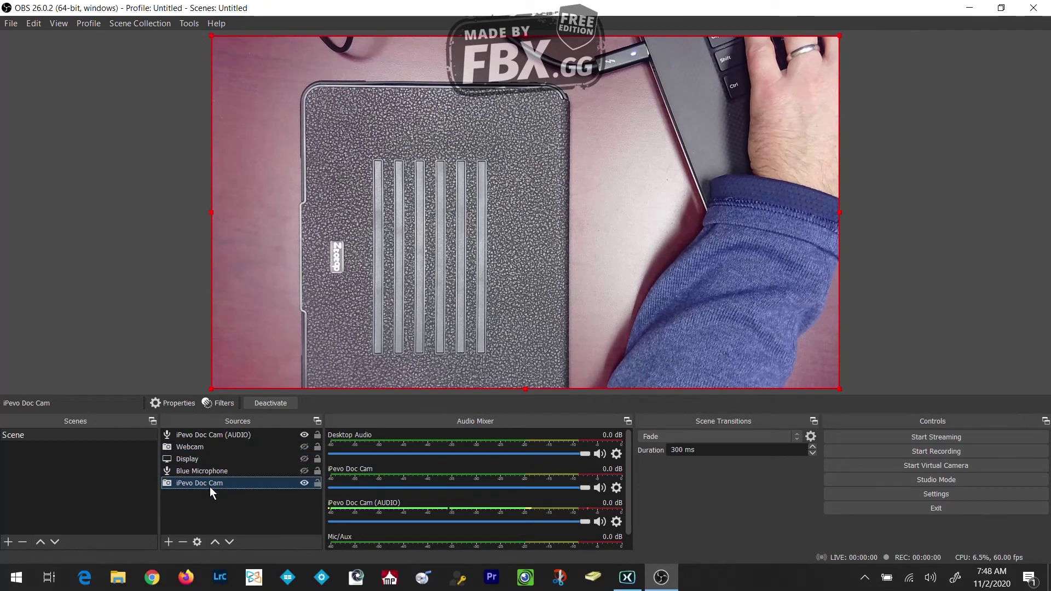
pyautogui.click(217, 434)
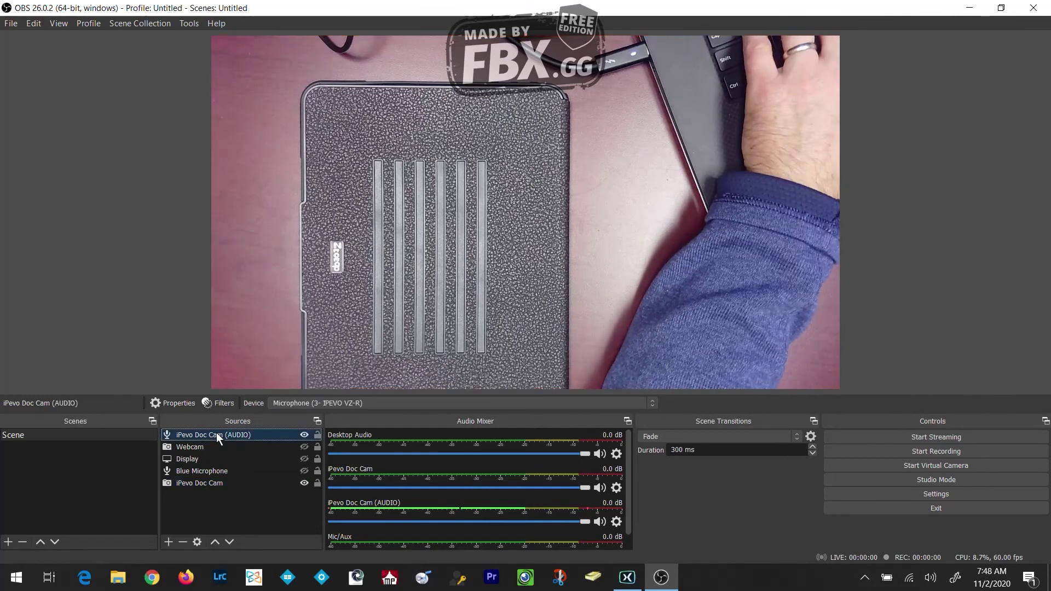
pyautogui.moveTo(217, 434); pyautogui.dragTo(227, 489)
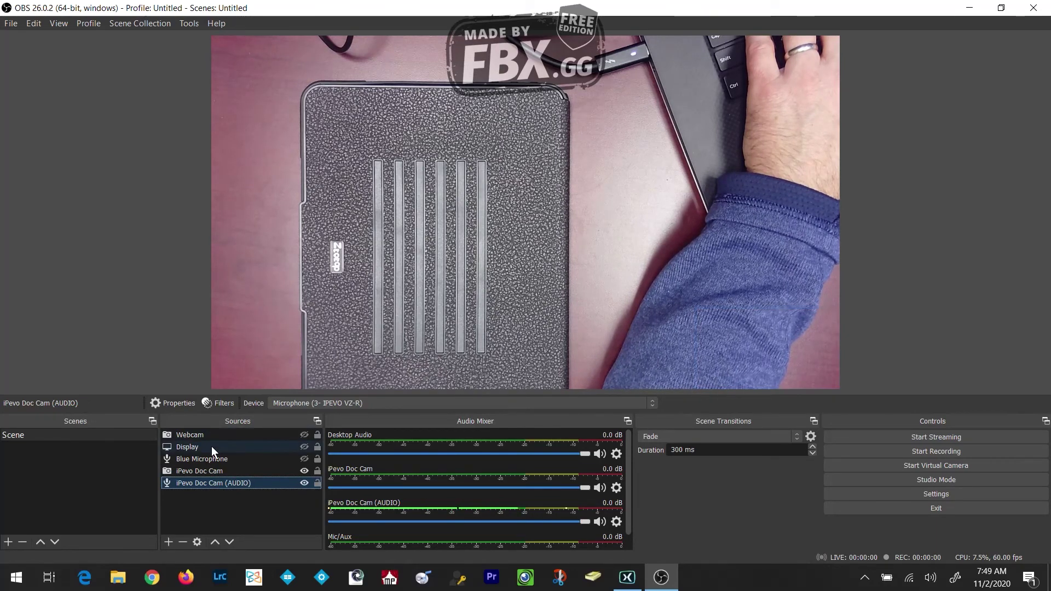
pyautogui.moveTo(214, 459); pyautogui.dragTo(224, 488)
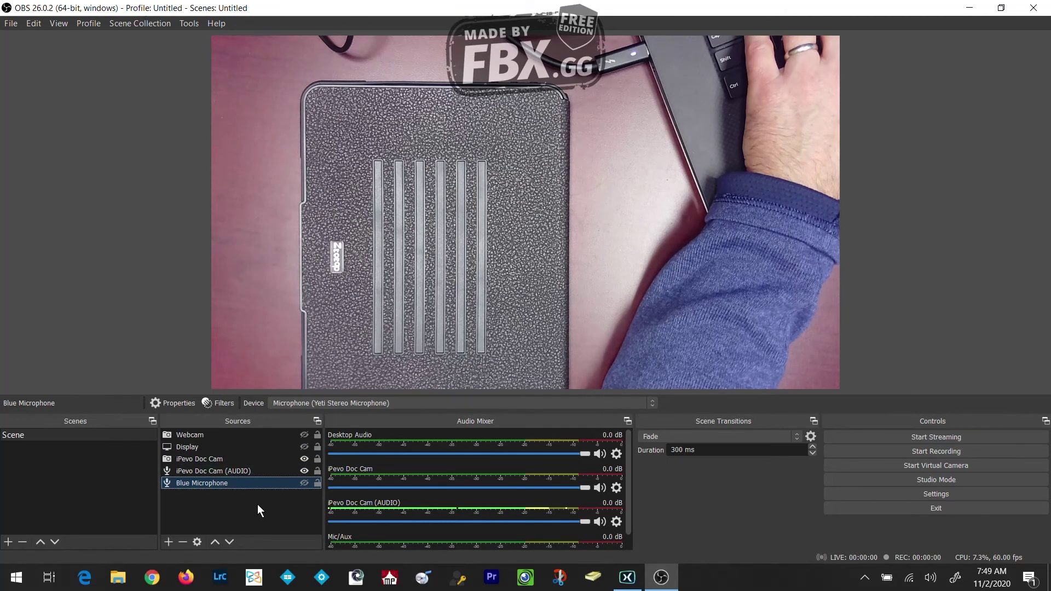
pyautogui.click(304, 435)
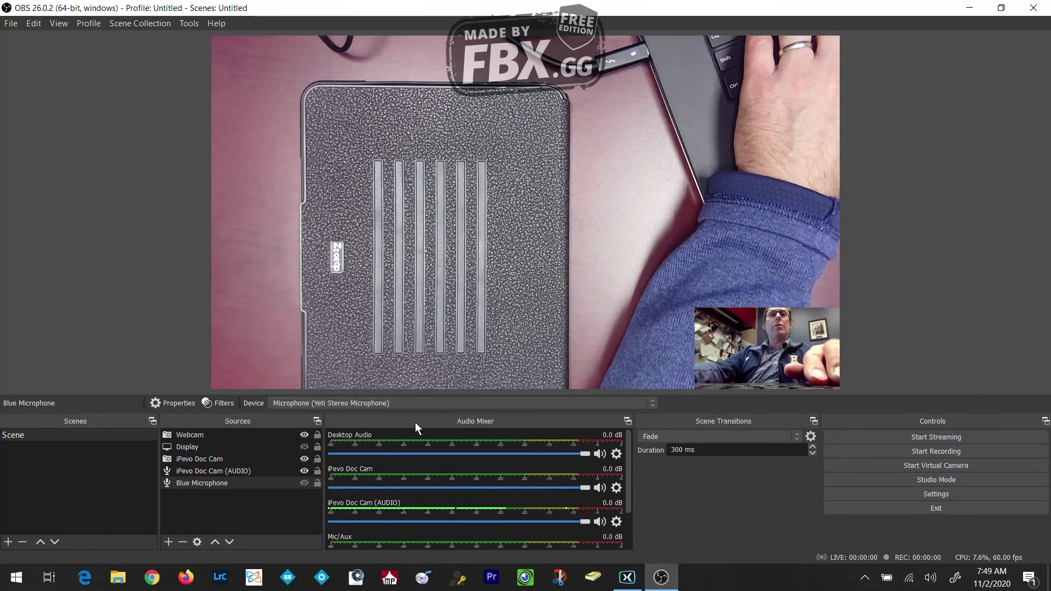
pyautogui.click(304, 435)
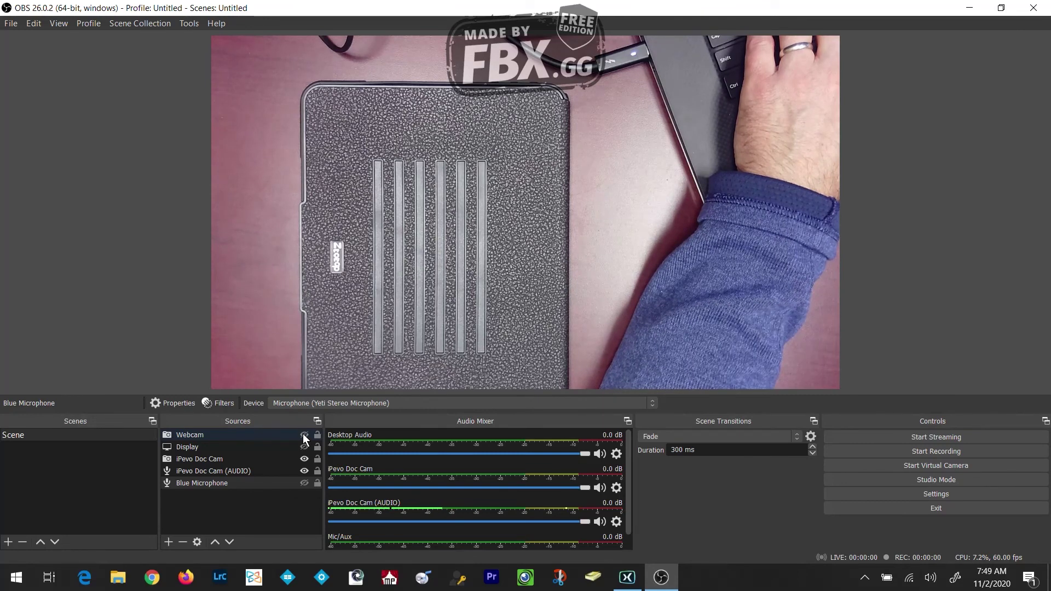